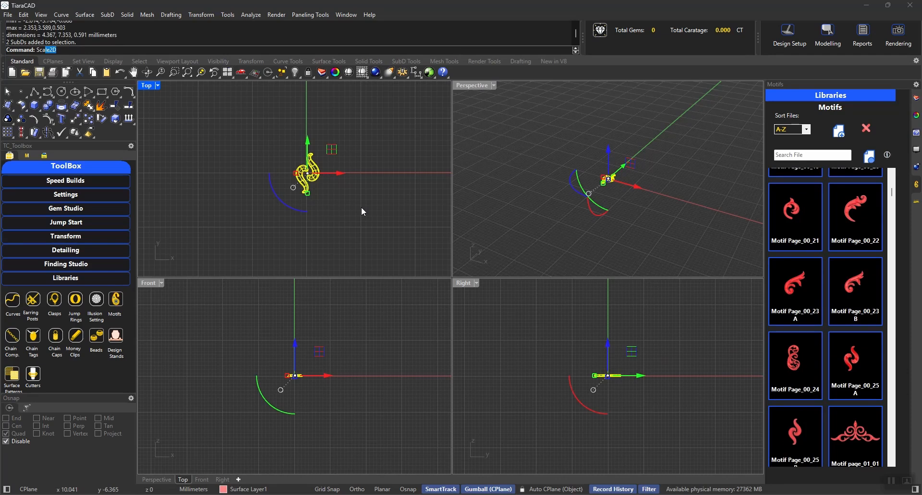
Try scaling both motif SubDs by a factor of 2 from the origin, and undo it.
{"action": "left_click", "coordinate": [76, 60]}
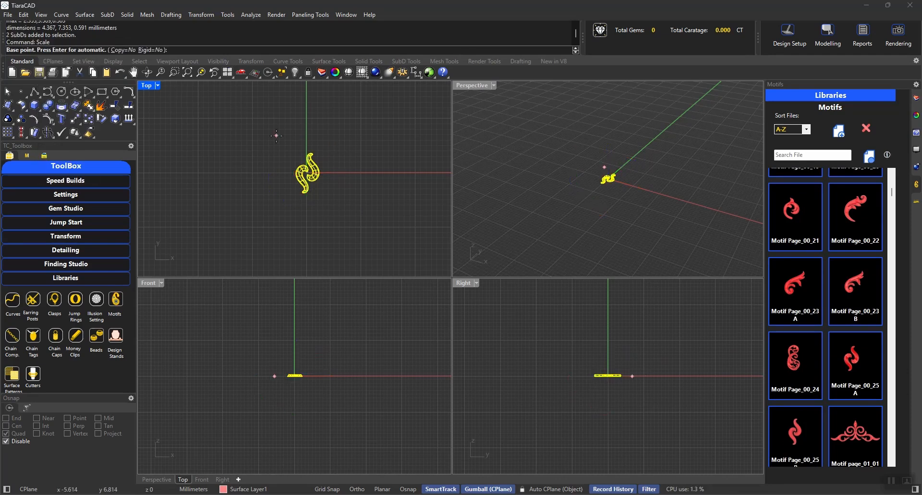
{"action": "type", "text": "0"}
{"action": "key", "text": "Return"}
{"action": "type", "text": "2"}
{"action": "key", "text": "Return"}
{"action": "key", "text": "ctrl+z"}
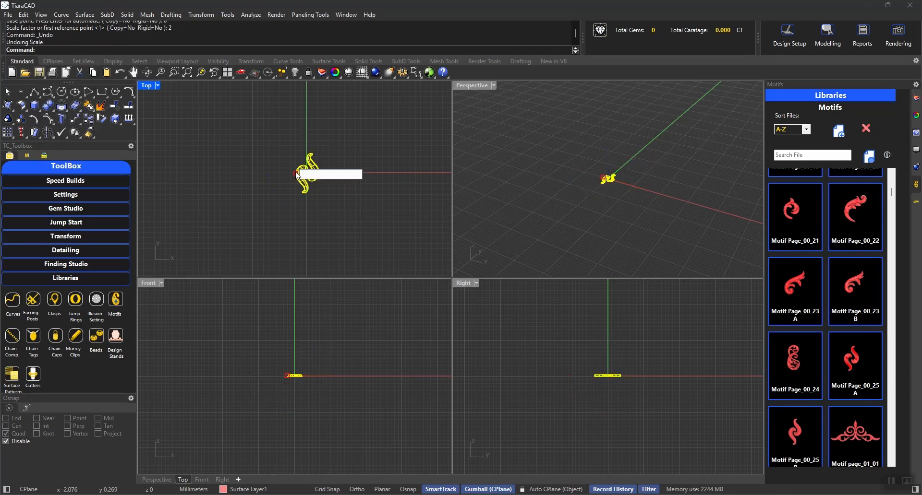
Scale both selected motif SubDs uniformly by a factor of 4 and deselect them.
{"action": "type", "text": "4"}
{"action": "key", "text": "Return"}
{"action": "key", "text": "Escape"}
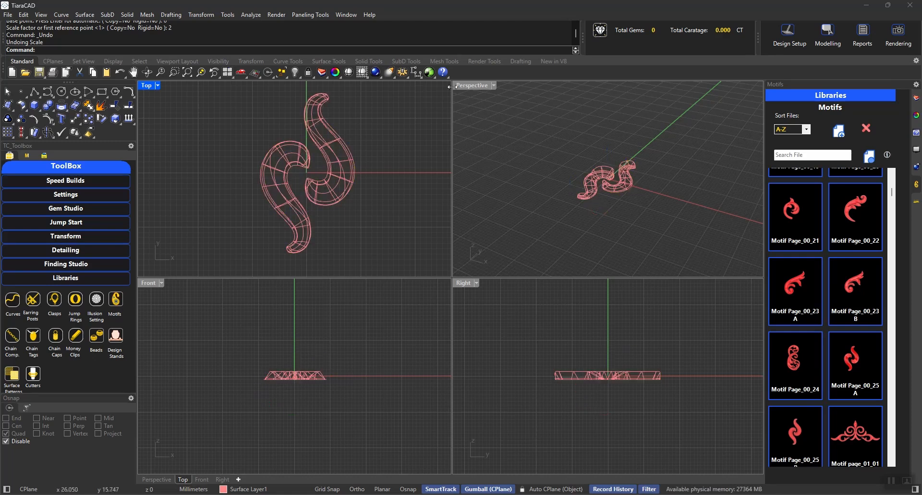
Set the Perspective viewport's display mode to Shaded.
{"action": "left_click", "coordinate": [472, 84]}
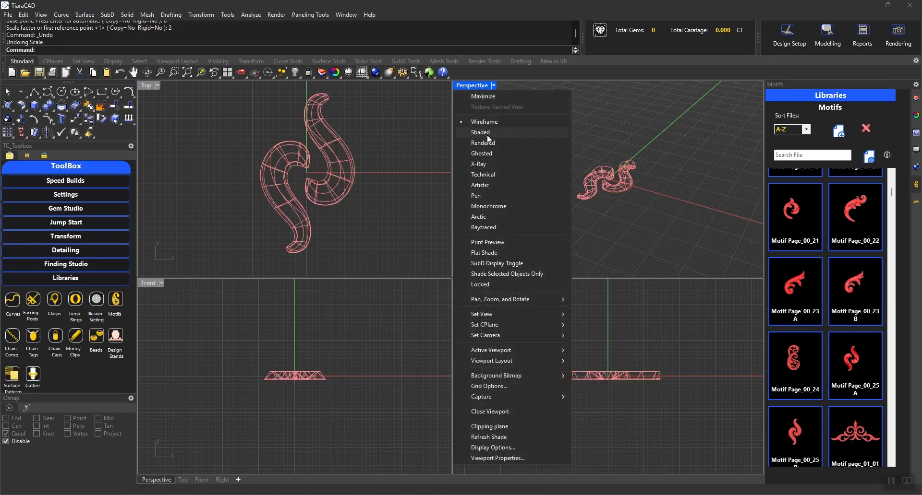
{"action": "left_click", "coordinate": [486, 134]}
{"action": "right_click_drag", "start_coordinate": [580, 122], "coordinate": [632, 176]}
{"action": "scroll", "coordinate": [632, 176], "scroll_direction": "up", "scroll_amount": 4}
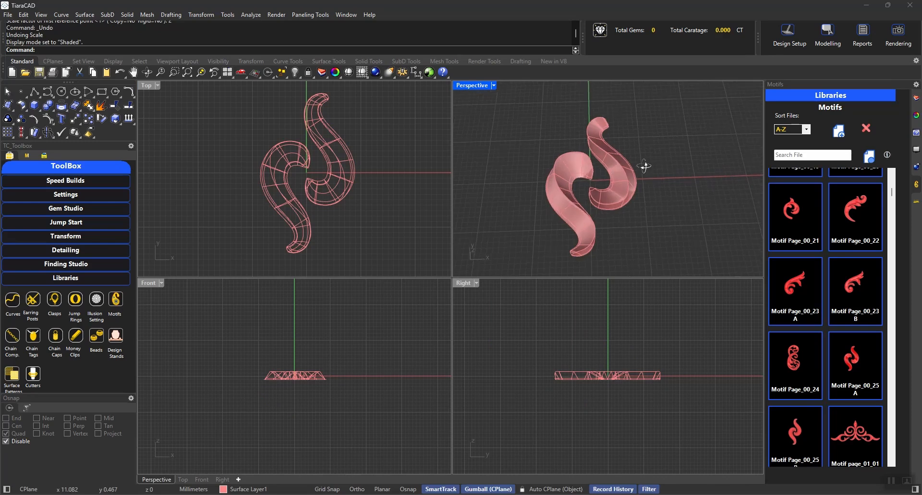
{"action": "left_click", "coordinate": [54, 210]}
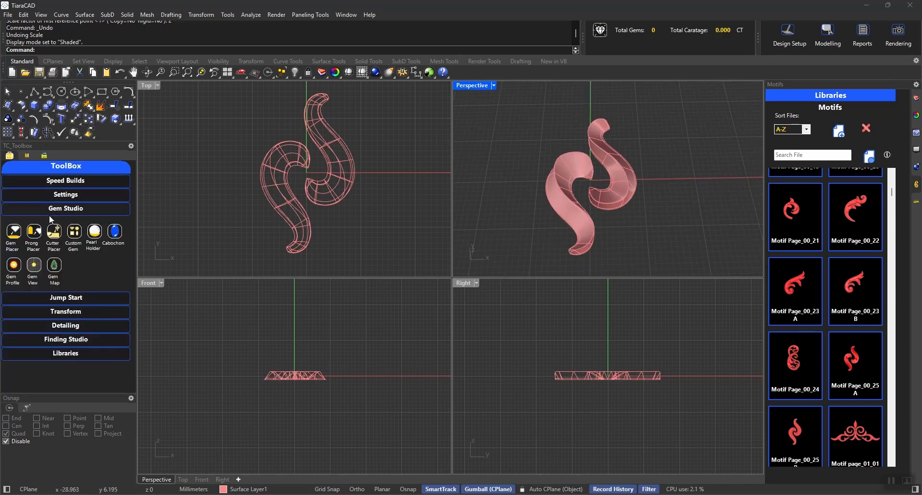
{"action": "left_click", "coordinate": [617, 179]}
{"action": "left_click", "coordinate": [858, 152]}
{"action": "left_click", "coordinate": [619, 181]}
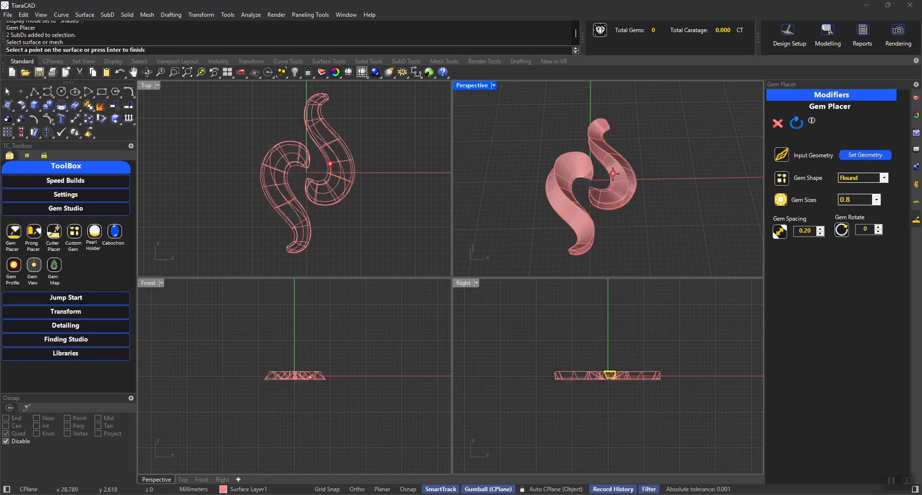
{"action": "scroll", "coordinate": [619, 178], "scroll_direction": "up", "scroll_amount": 4}
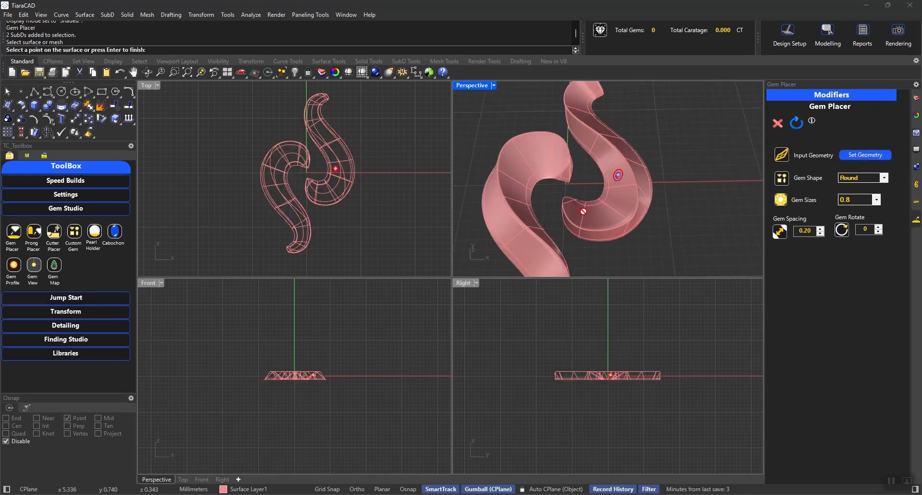
{"action": "key", "text": "Escape"}
{"action": "key", "text": "Escape"}
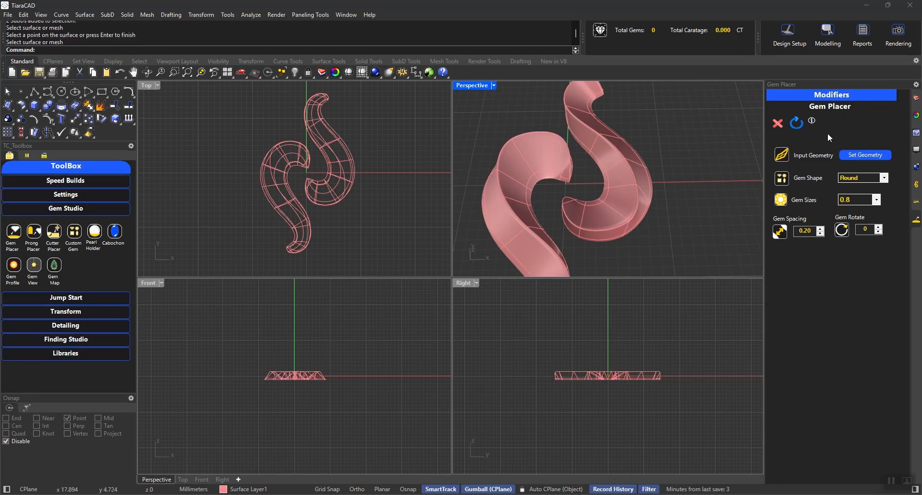
{"action": "left_click", "coordinate": [777, 124]}
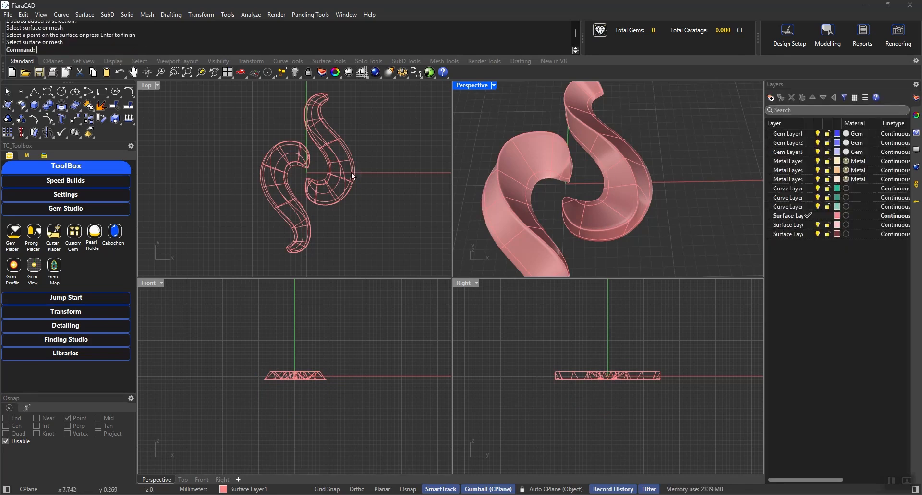
{"action": "left_click", "coordinate": [72, 209]}
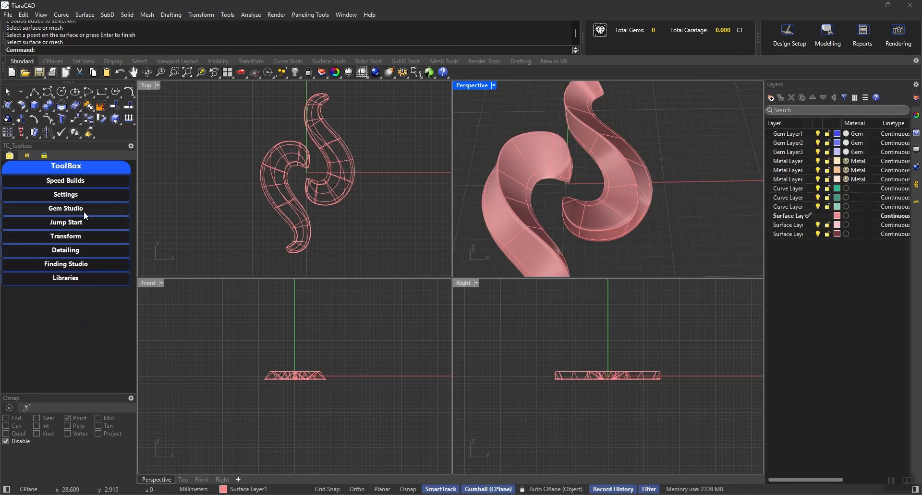
{"action": "left_click", "coordinate": [66, 194]}
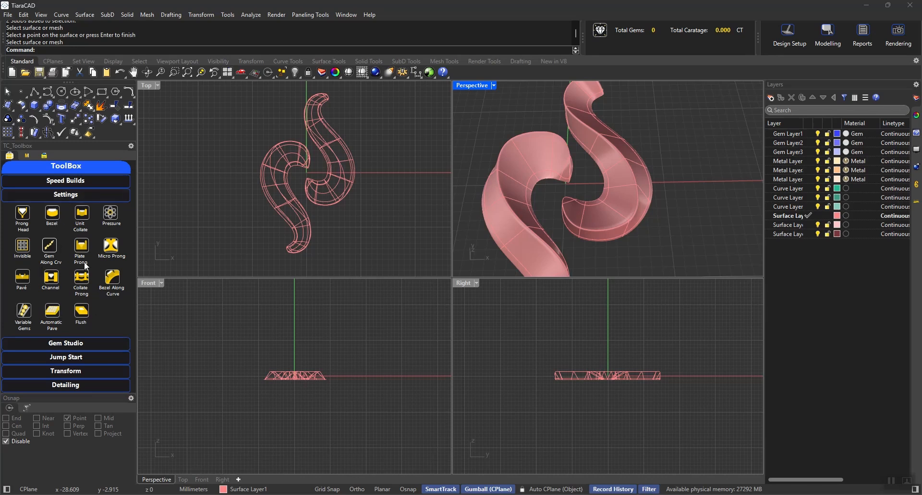
{"action": "left_click", "coordinate": [53, 198]}
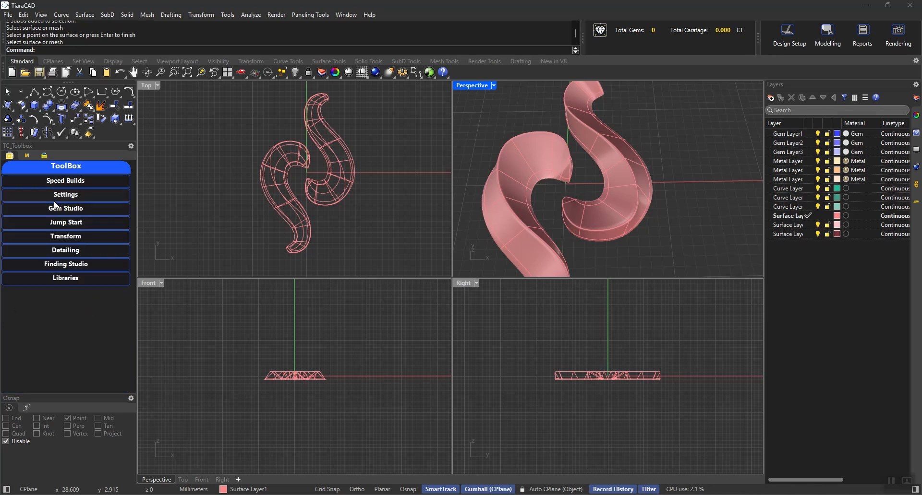
Convert the upper S-shaped motif SubD into a NURBS surface with SubD to Surface, and close the tool.
{"action": "key", "text": "ctrl+a"}
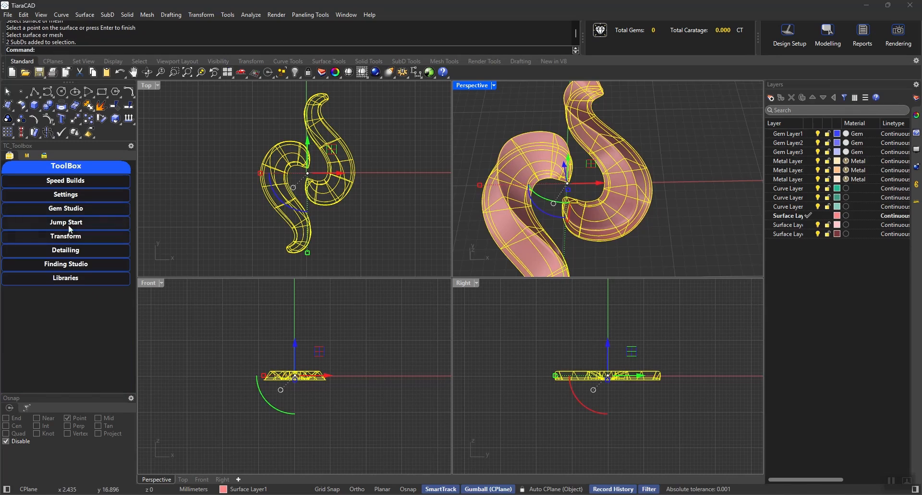
{"action": "left_click", "coordinate": [62, 249]}
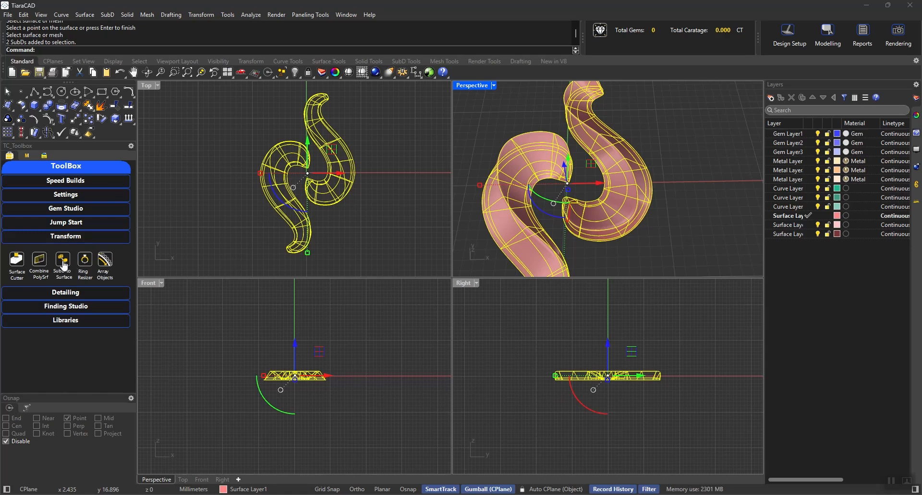
{"action": "left_click", "coordinate": [63, 262]}
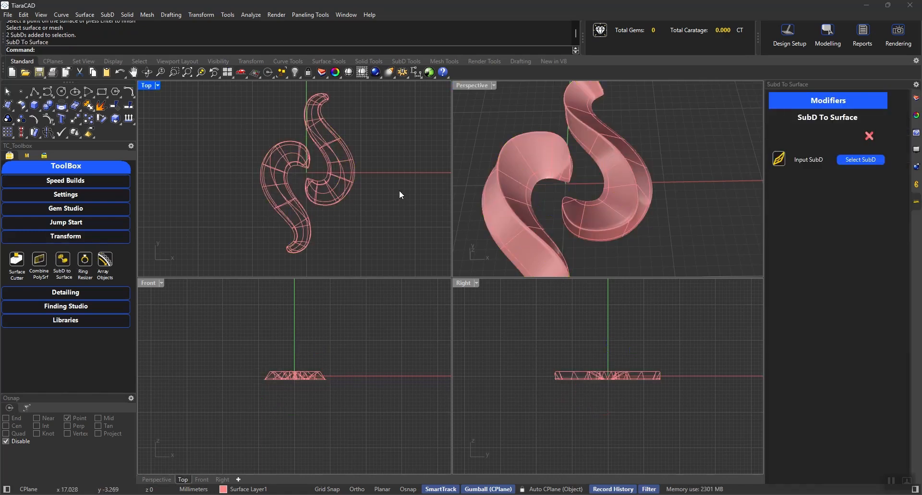
{"action": "left_click", "coordinate": [863, 161]}
{"action": "left_click", "coordinate": [343, 158]}
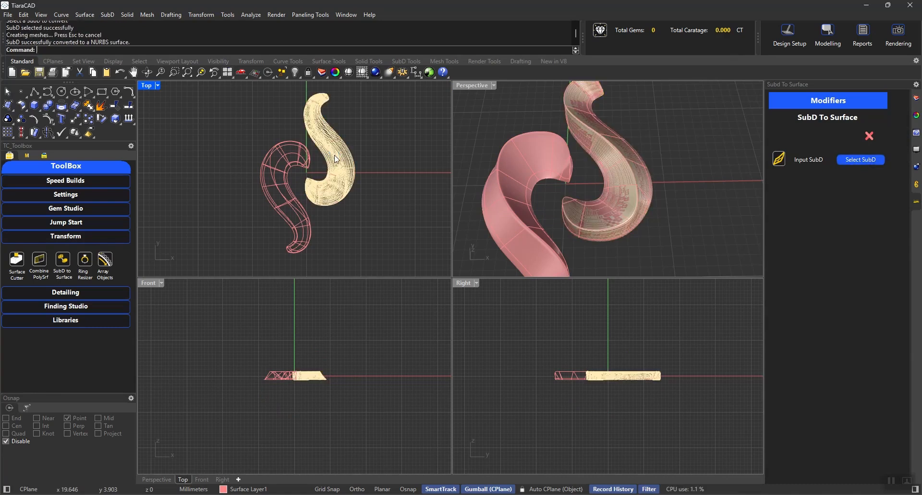
{"action": "left_click", "coordinate": [869, 136]}
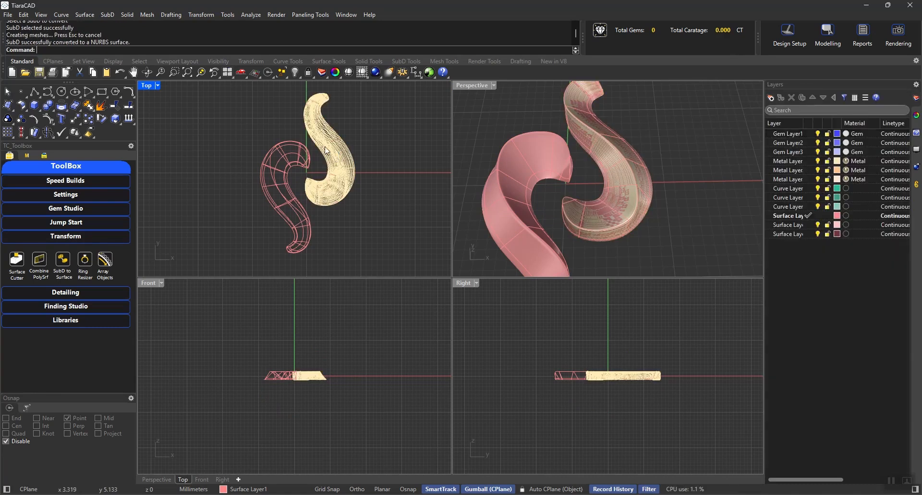
Move the converted polysurface along the positive X axis, clear of the two original SubD motifs.
{"action": "left_click", "coordinate": [338, 172]}
{"action": "left_click", "coordinate": [352, 188]}
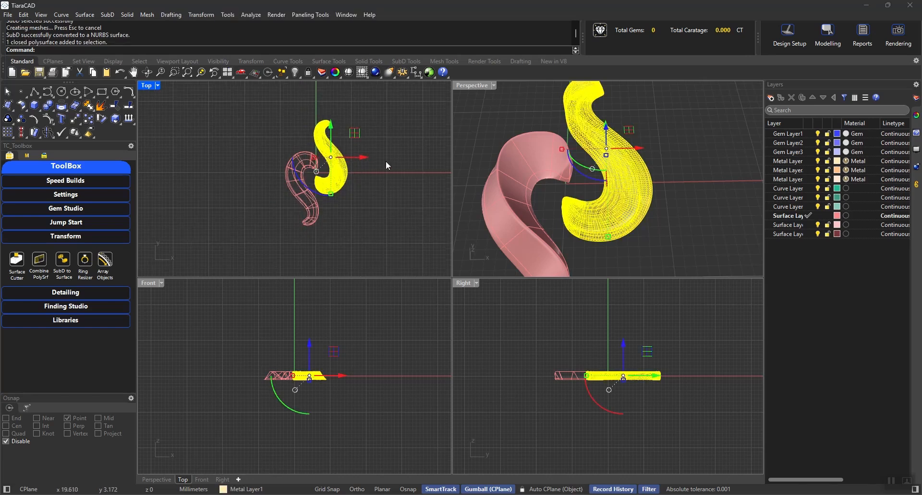
{"action": "right_click_drag", "start_coordinate": [385, 160], "coordinate": [295, 146]}
{"action": "left_click_drag", "start_coordinate": [295, 147], "coordinate": [347, 150]}
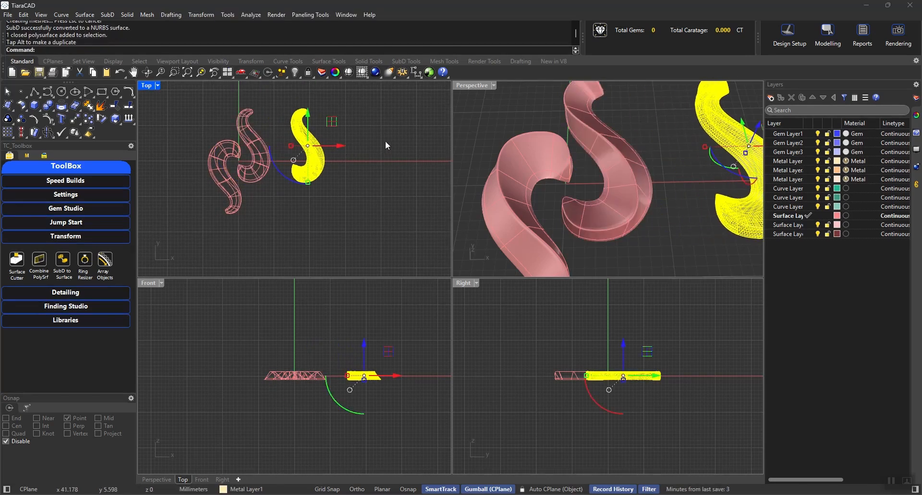
{"action": "left_click", "coordinate": [385, 141]}
{"action": "right_click_drag", "start_coordinate": [678, 168], "coordinate": [597, 169], "text": "shift"}
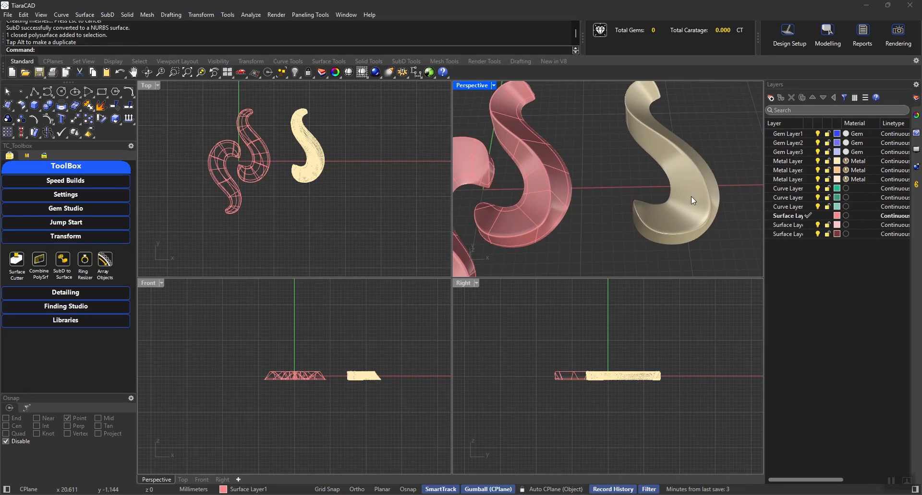
{"action": "right_click_drag", "start_coordinate": [705, 154], "coordinate": [671, 246]}
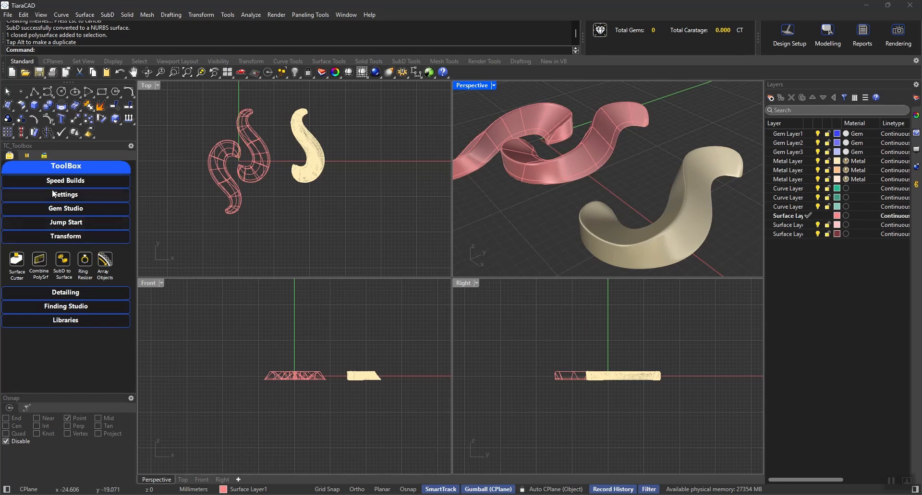
{"action": "left_click", "coordinate": [48, 94]}
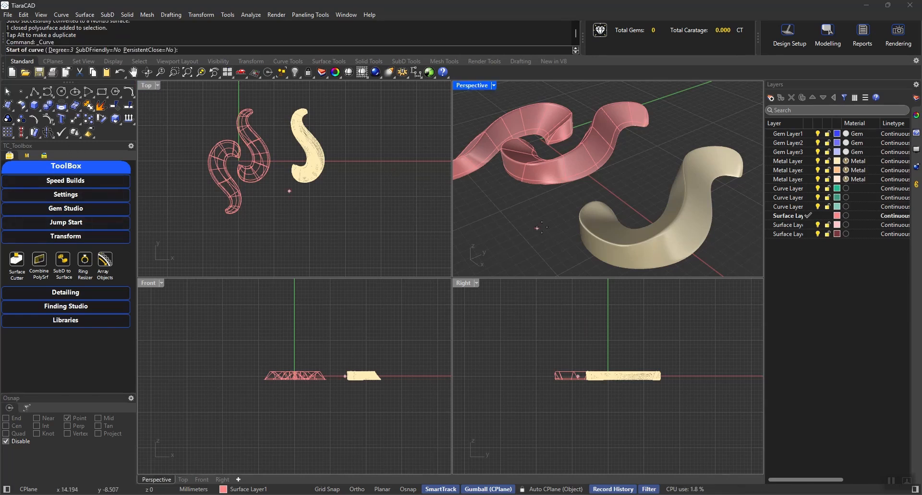
{"action": "left_click", "coordinate": [51, 92]}
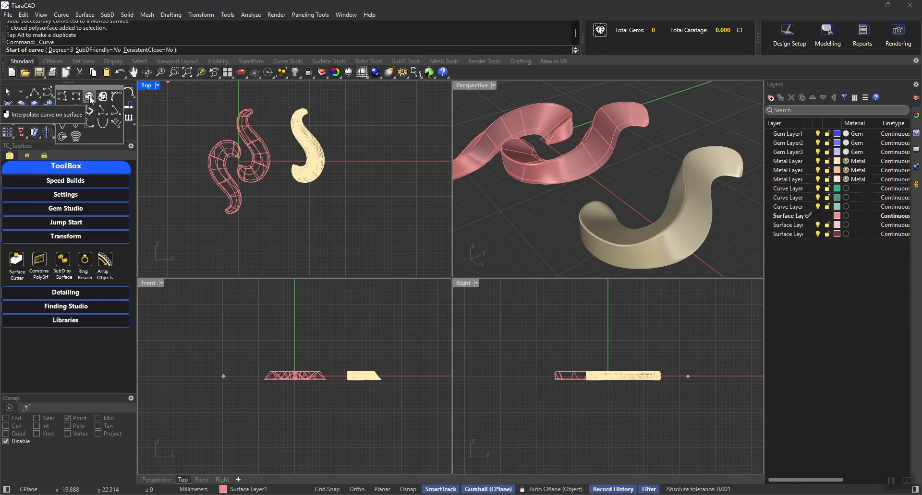
{"action": "key", "text": "Escape"}
Extract a V-direction isocurve along the middle of the converted motif's outer side surface.
{"action": "left_click", "coordinate": [61, 14]}
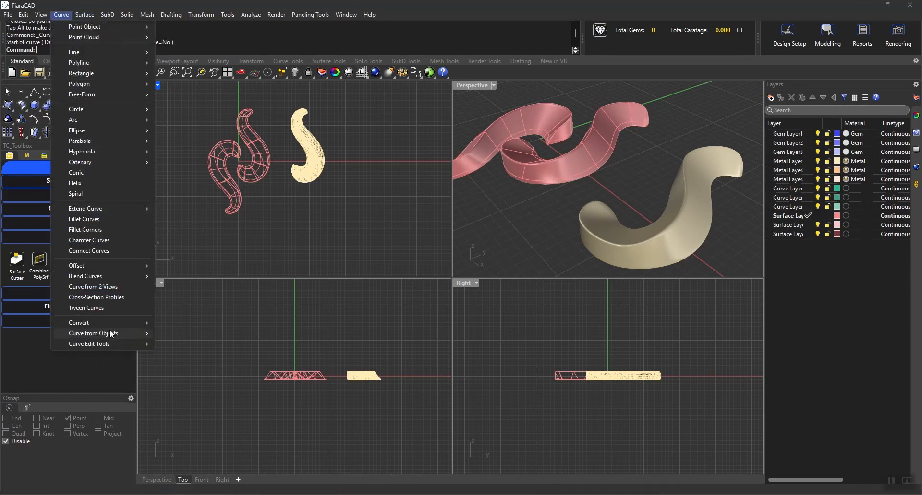
{"action": "mouse_move", "coordinate": [110, 330]}
{"action": "left_click", "coordinate": [185, 266]}
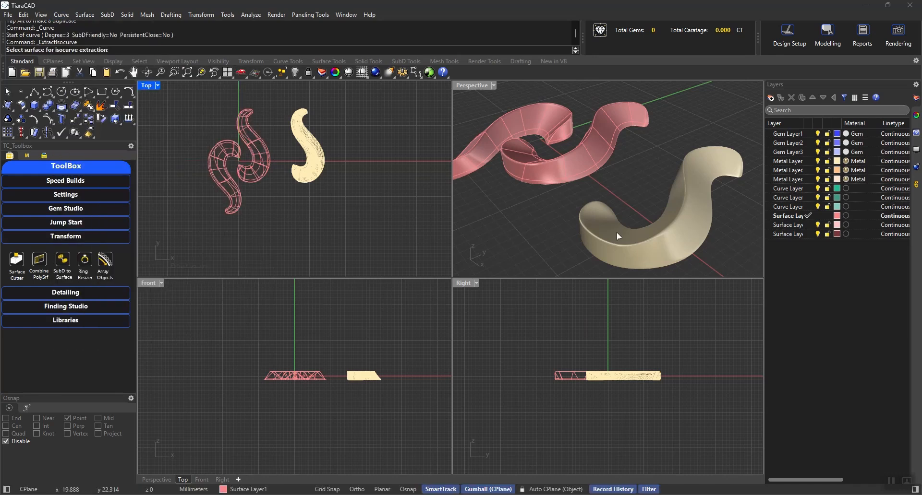
{"action": "left_click", "coordinate": [682, 242]}
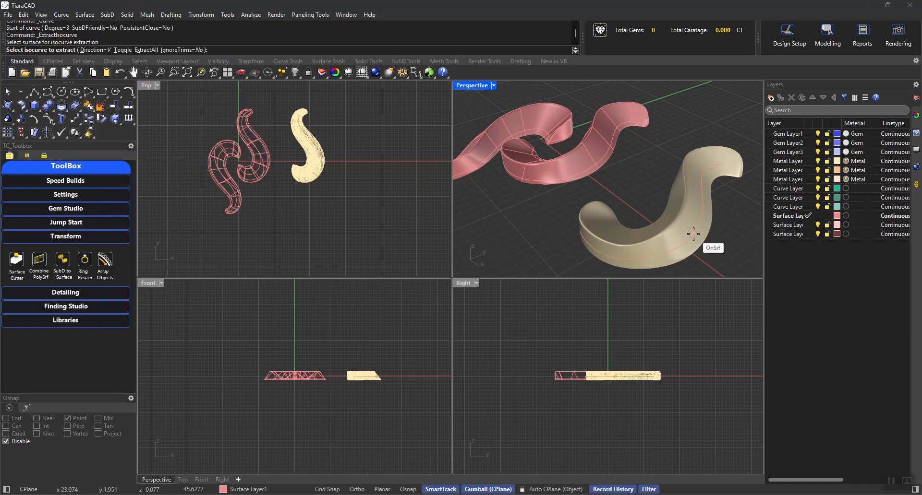
{"action": "left_click", "coordinate": [700, 207]}
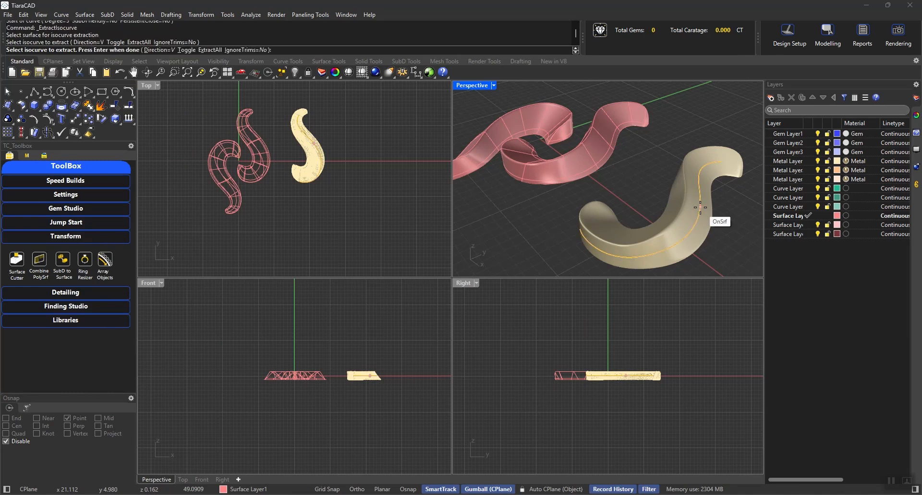
{"action": "key", "text": "Return"}
{"action": "right_click_drag", "start_coordinate": [739, 236], "coordinate": [647, 219]}
{"action": "left_click", "coordinate": [615, 231]}
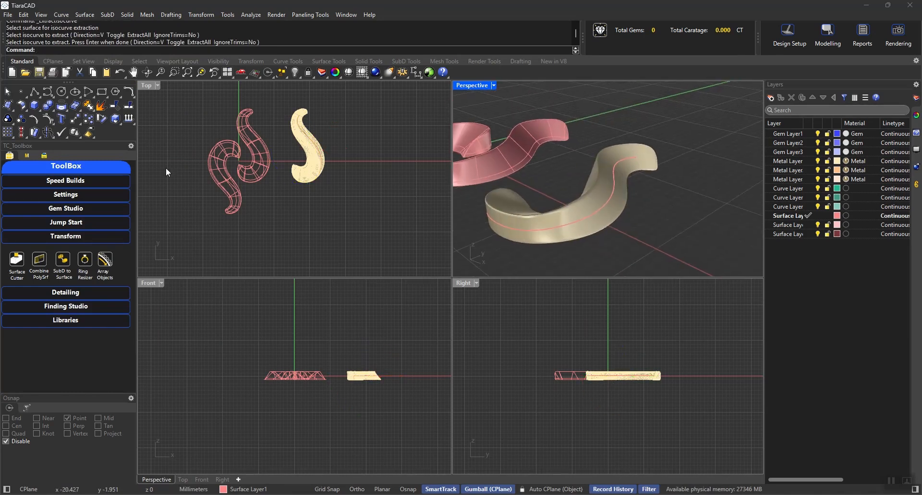
Start Gem Along Curve and set the extracted isocurve as its input curve.
{"action": "left_click", "coordinate": [51, 194]}
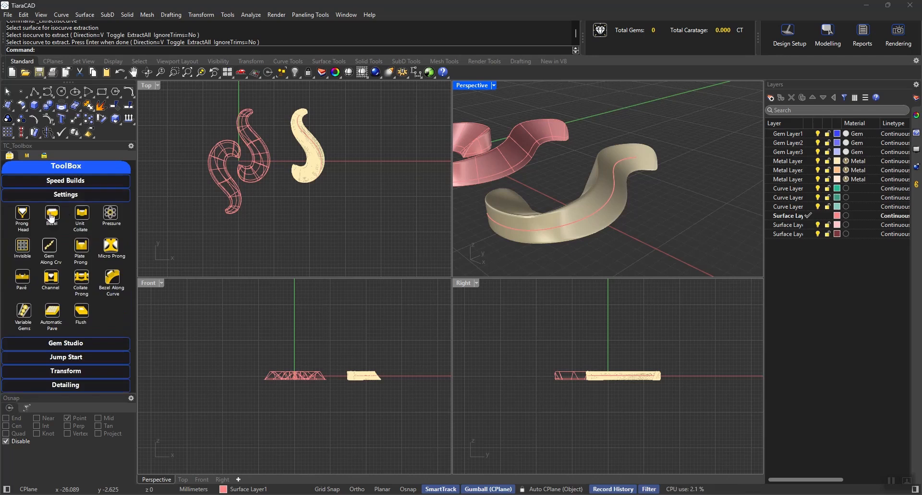
{"action": "left_click", "coordinate": [50, 246]}
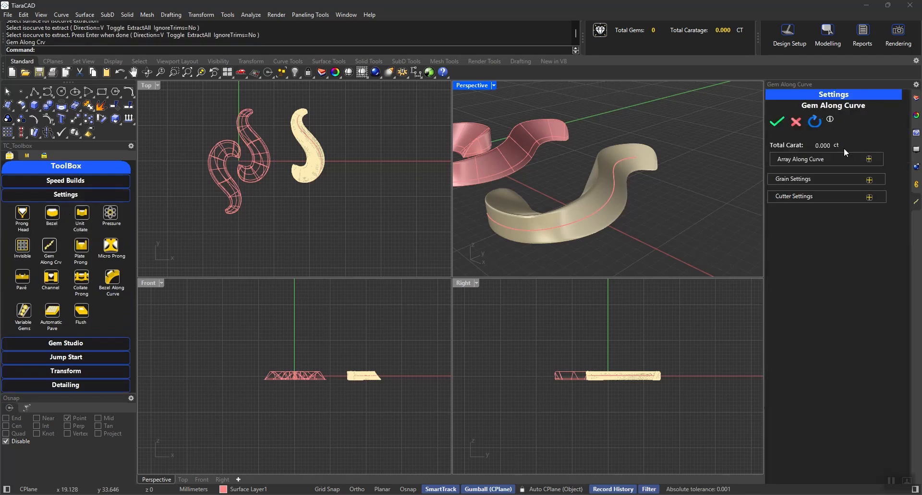
{"action": "left_click", "coordinate": [837, 159]}
{"action": "left_click", "coordinate": [852, 179]}
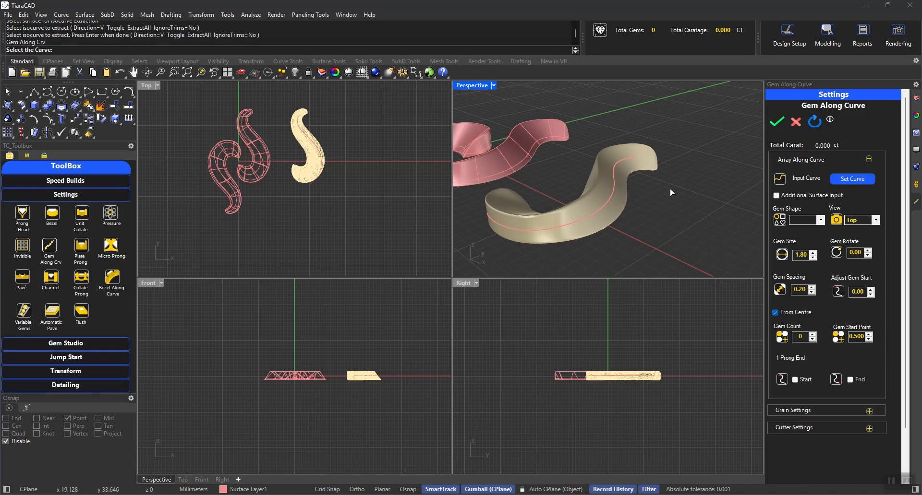
{"action": "left_click", "coordinate": [623, 182]}
Add the converted motif's side face as the additional input surface and set the gem shape to Round.
{"action": "left_click", "coordinate": [776, 195]}
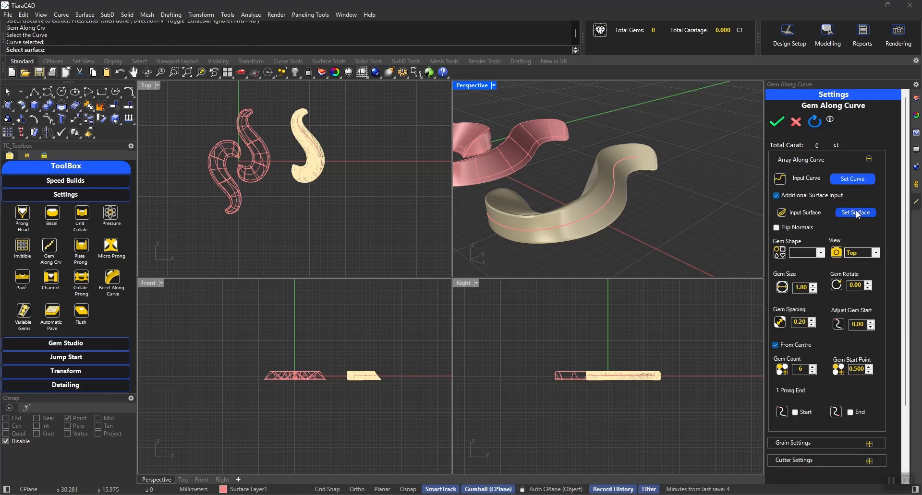
{"action": "left_click", "coordinate": [615, 214]}
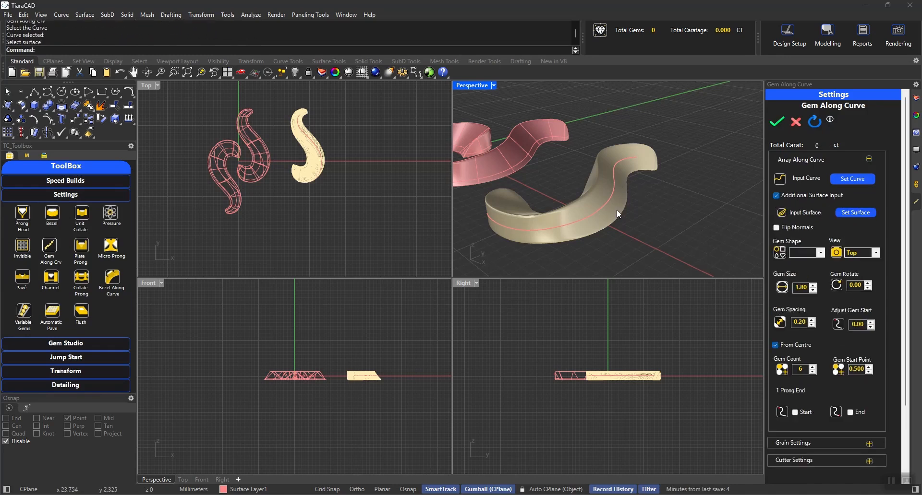
{"action": "left_click", "coordinate": [797, 252]}
{"action": "left_click", "coordinate": [799, 261]}
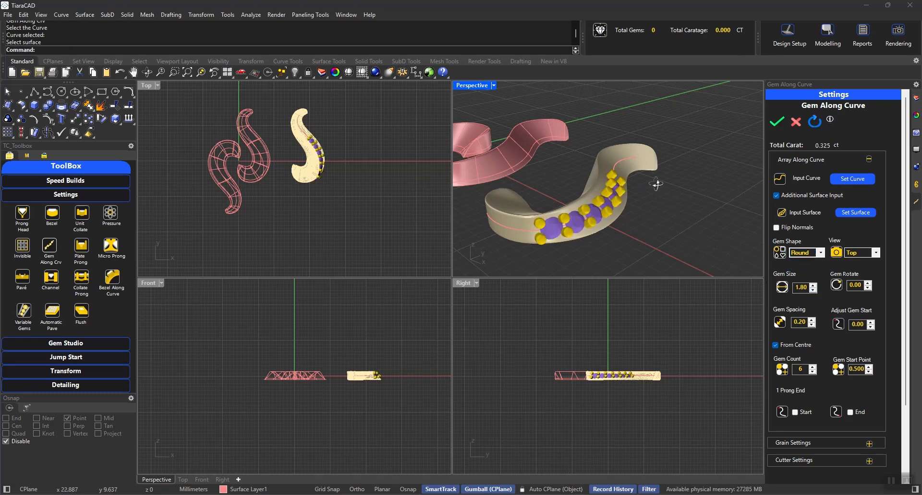
Turn off the from-centre layout for the gem row and set the gem size to 2.00 mm.
{"action": "right_click_drag", "start_coordinate": [656, 184], "coordinate": [607, 188]}
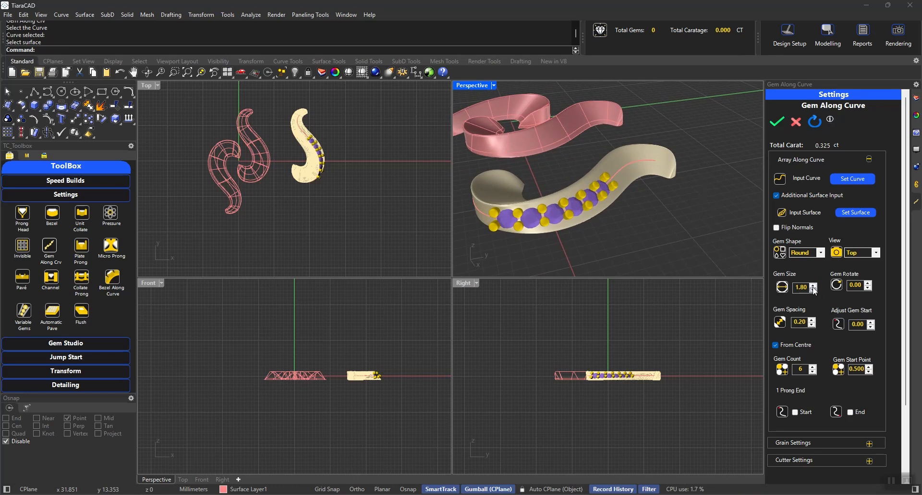
{"action": "left_click", "coordinate": [795, 345]}
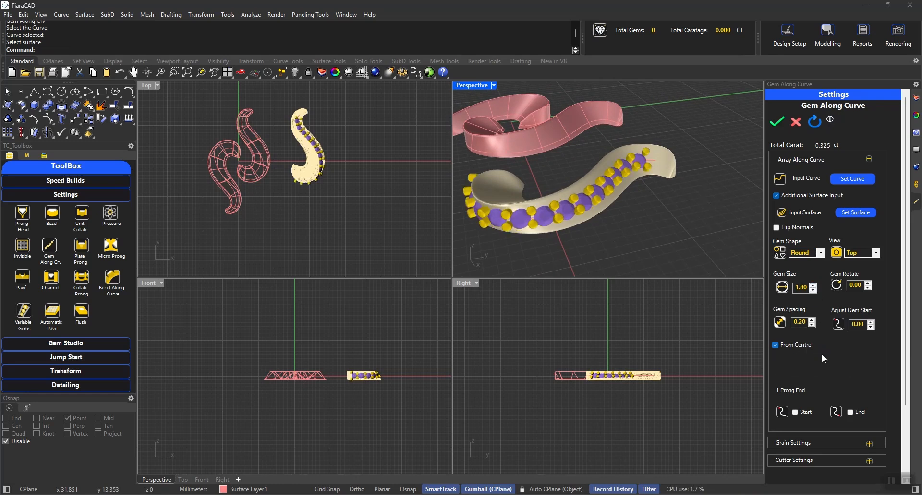
{"action": "right_click_drag", "start_coordinate": [708, 258], "coordinate": [616, 232]}
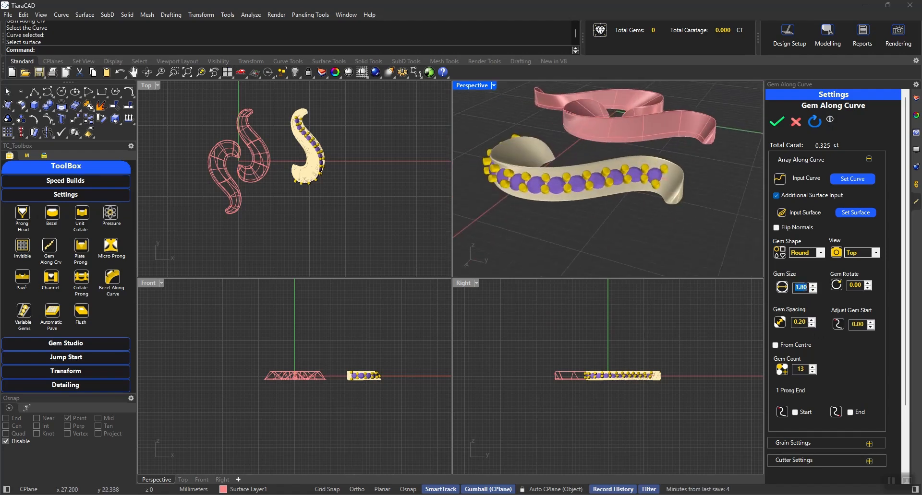
{"action": "type", "text": "2"}
{"action": "key", "text": "Return"}
Enable the one-prong end at both the start and the end of the gem row.
{"action": "left_click", "coordinate": [808, 414]}
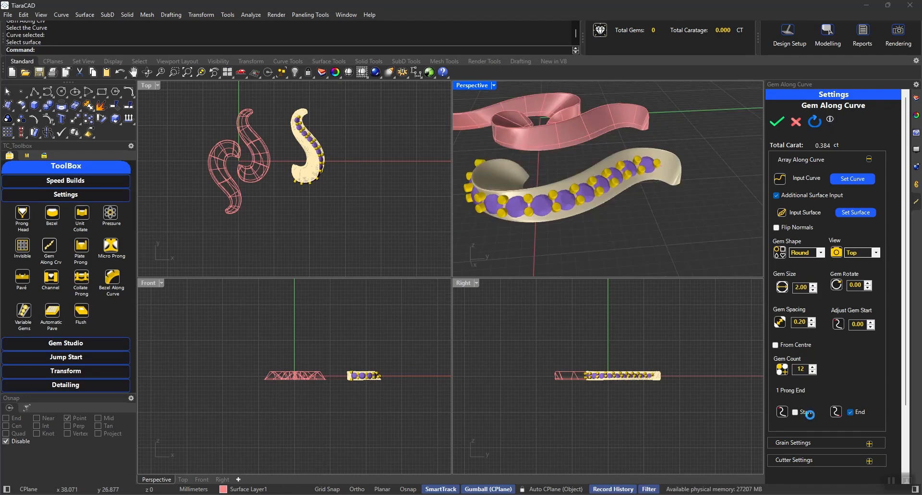
{"action": "right_click_drag", "start_coordinate": [635, 225], "coordinate": [739, 204]}
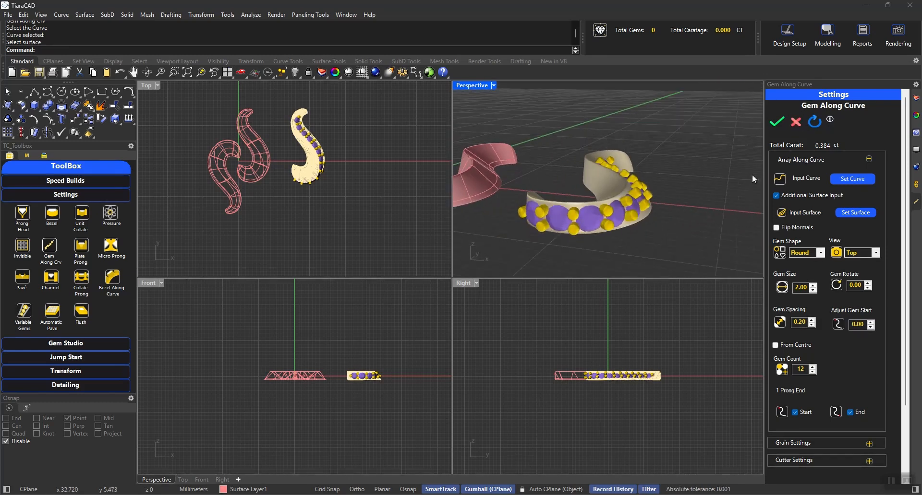
{"action": "right_click_drag", "start_coordinate": [752, 174], "coordinate": [550, 232]}
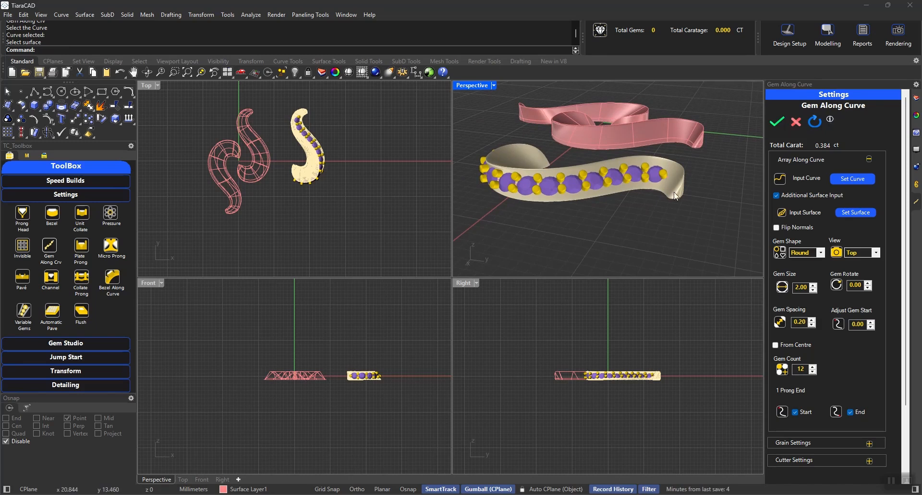
Show the seat cutters for the gem row, checking the custom cutter option and leaving it off.
{"action": "left_click", "coordinate": [805, 163]}
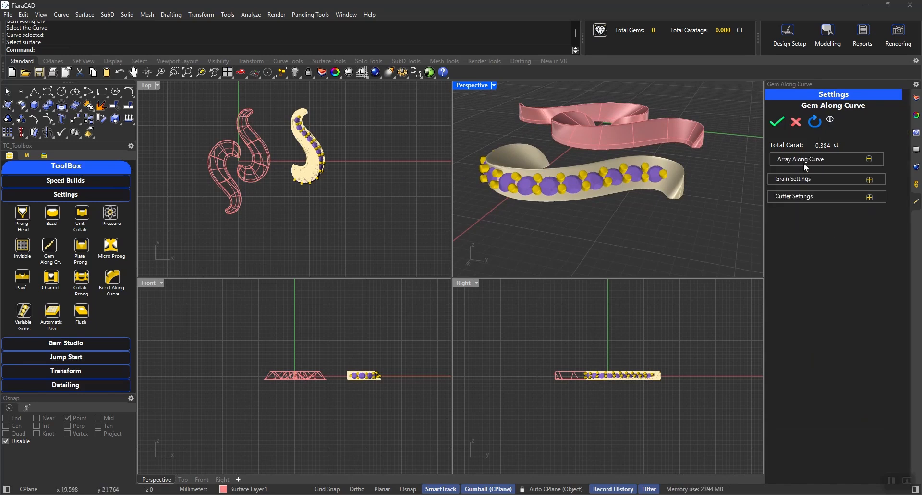
{"action": "left_click", "coordinate": [788, 200]}
{"action": "right_click_drag", "start_coordinate": [696, 163], "coordinate": [605, 135]}
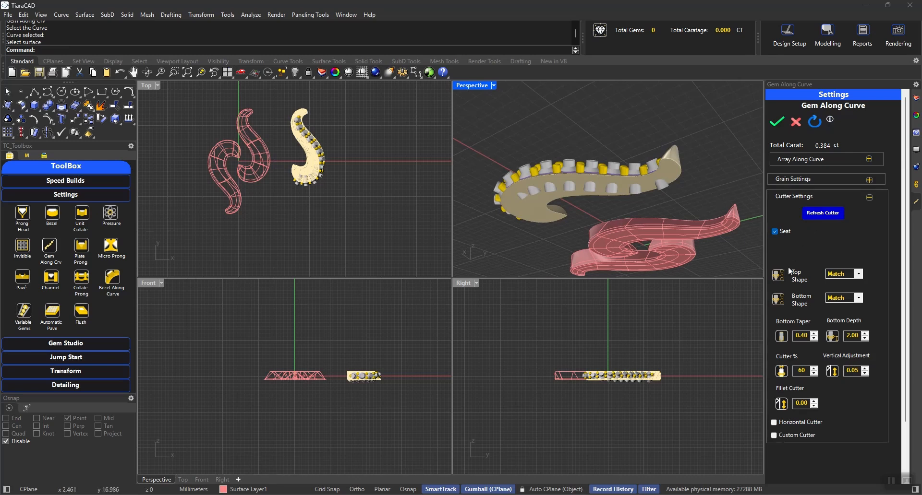
{"action": "left_click", "coordinate": [787, 435]}
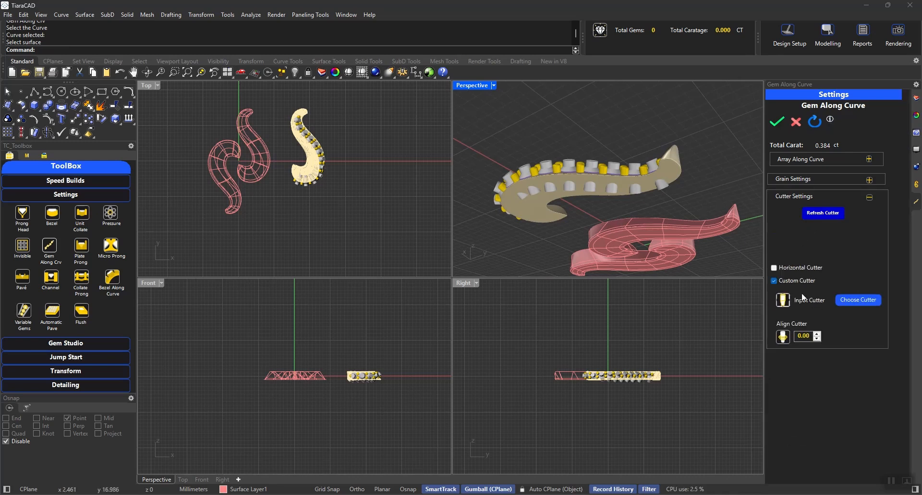
{"action": "left_click", "coordinate": [793, 281]}
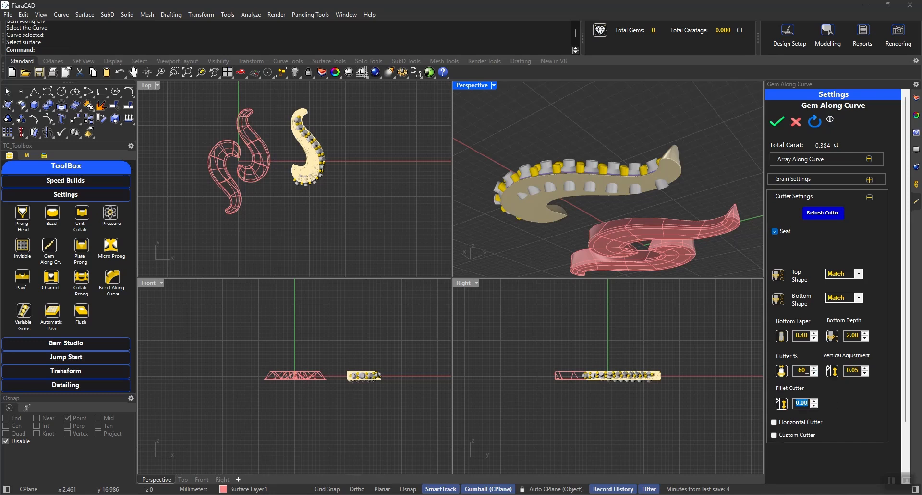
Set the cutter fillet to 0.45 and reduce the cutters' bottom depth.
{"action": "type", "text": ".3"}
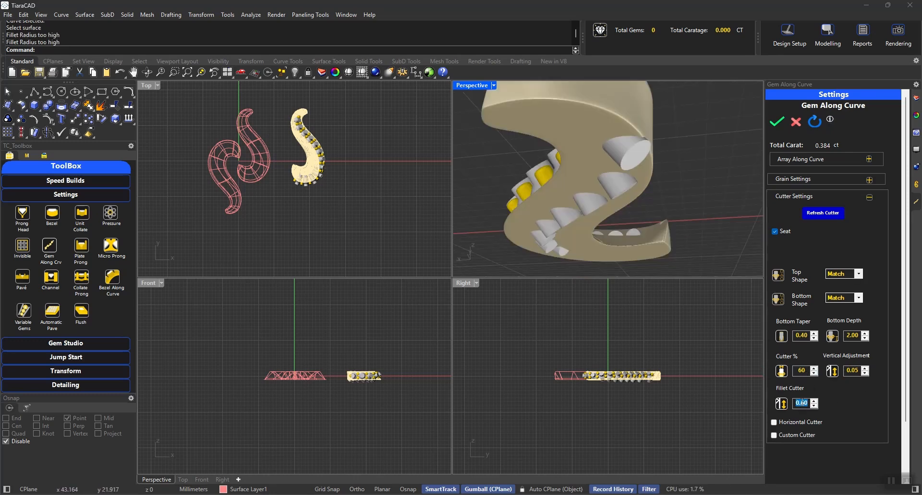
{"action": "type", "text": "5"}
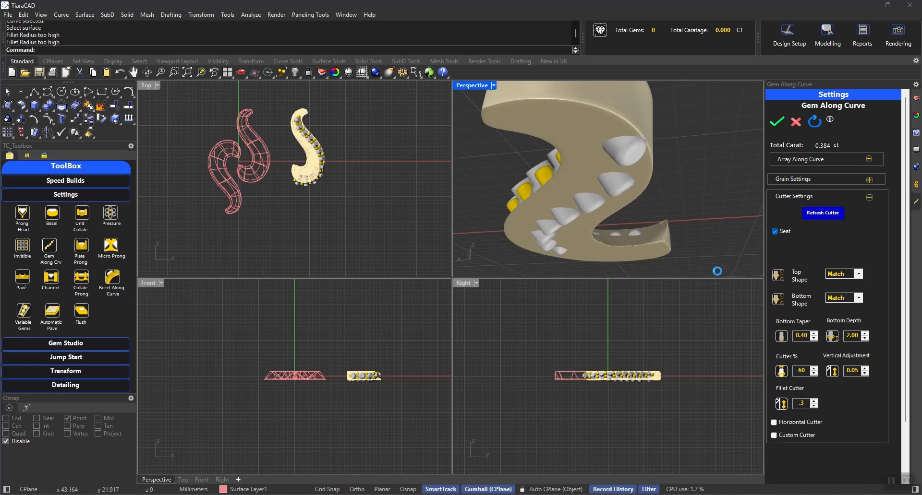
{"action": "key", "text": "Tab"}
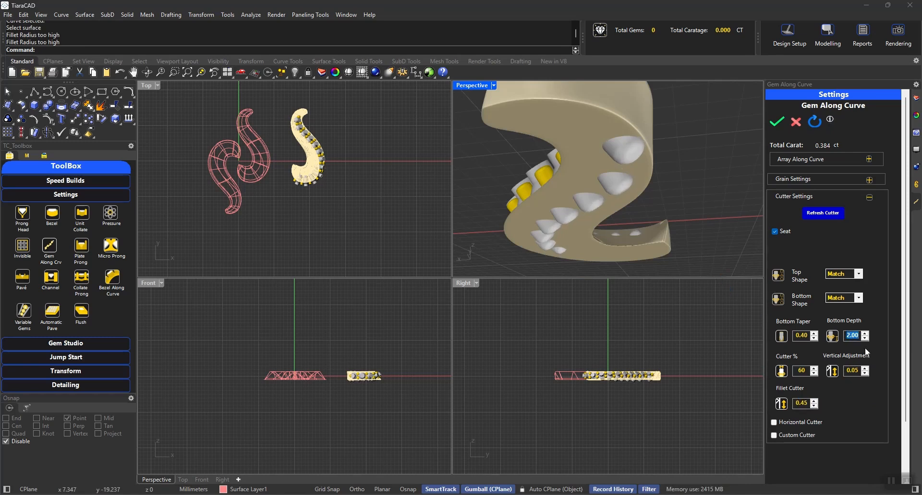
{"action": "right_click_drag", "start_coordinate": [616, 202], "coordinate": [633, 222]}
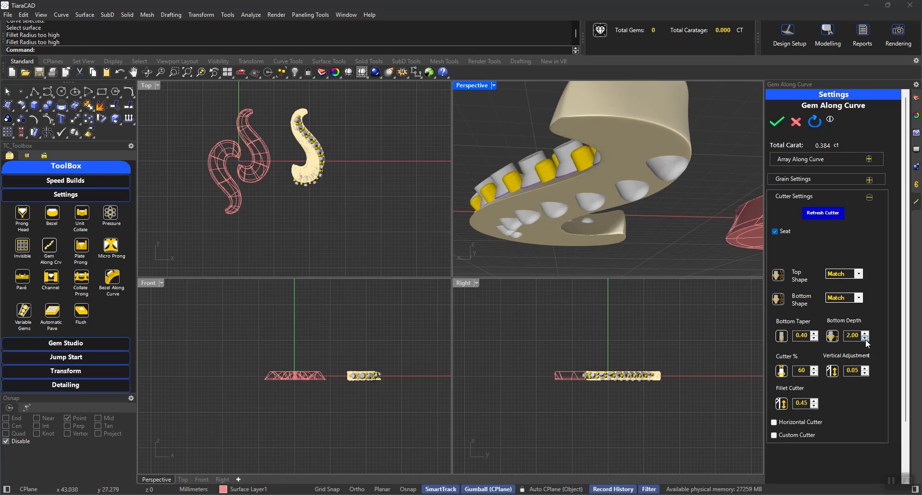
{"action": "left_click", "coordinate": [850, 336]}
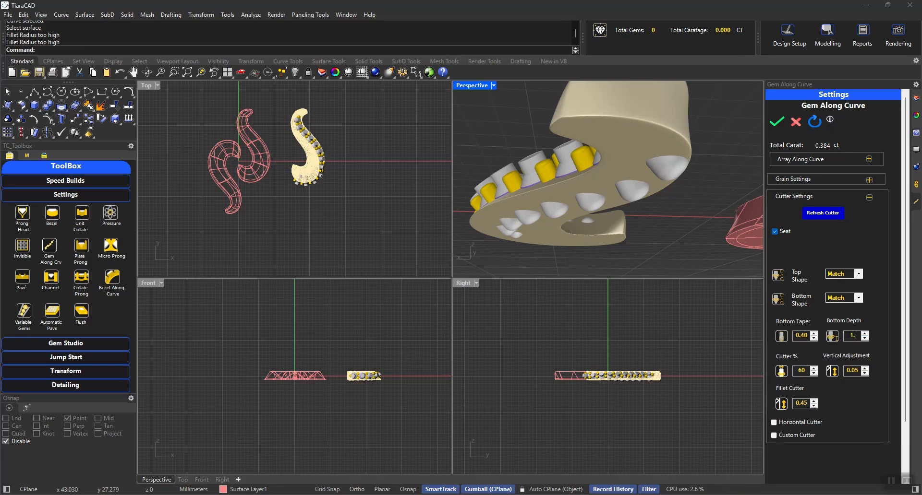
{"action": "key", "text": "Return"}
Close the cutter settings, generate the round gems, prongs and seat cutters along the isocurve, and clear the selection.
{"action": "right_click_drag", "start_coordinate": [676, 197], "coordinate": [688, 243]}
{"action": "left_click", "coordinate": [793, 193]}
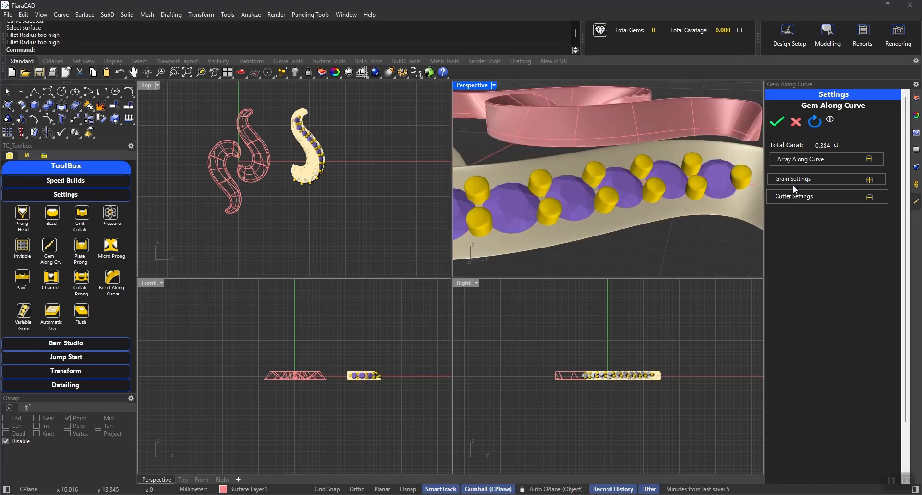
{"action": "left_click", "coordinate": [776, 122]}
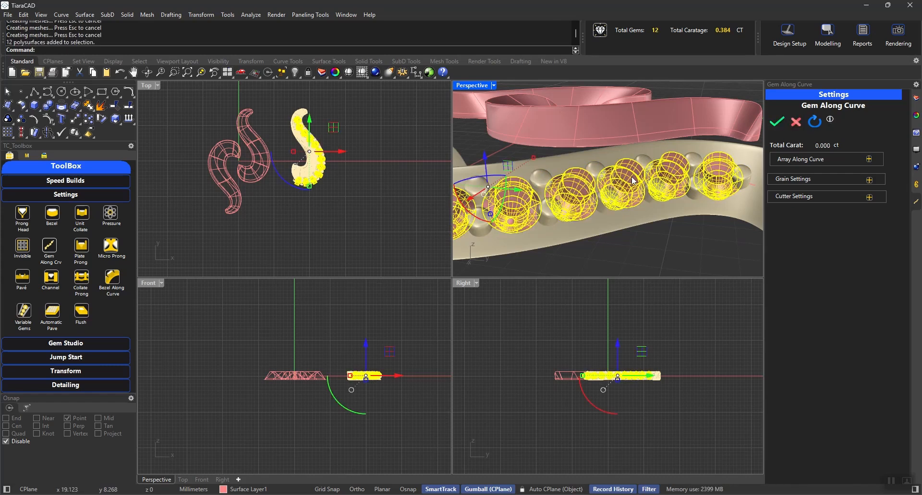
{"action": "left_click", "coordinate": [646, 251]}
Subtract the gem seat cutters from the converted motif with BooleanDifference.
{"action": "type", "text": "B"}
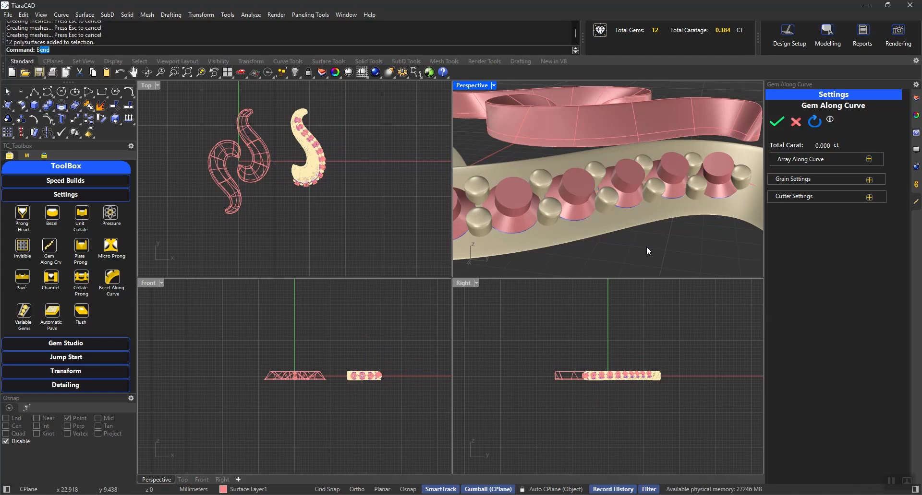
{"action": "type", "text": "ooleanDifference"}
{"action": "key", "text": "Return"}
{"action": "left_click", "coordinate": [636, 220]}
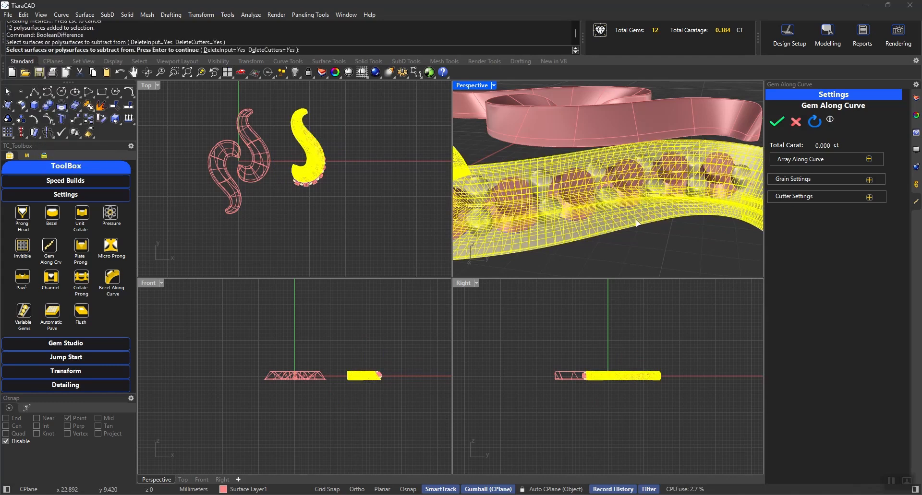
{"action": "key", "text": "Return"}
{"action": "left_click", "coordinate": [631, 176]}
{"action": "key", "text": "Return"}
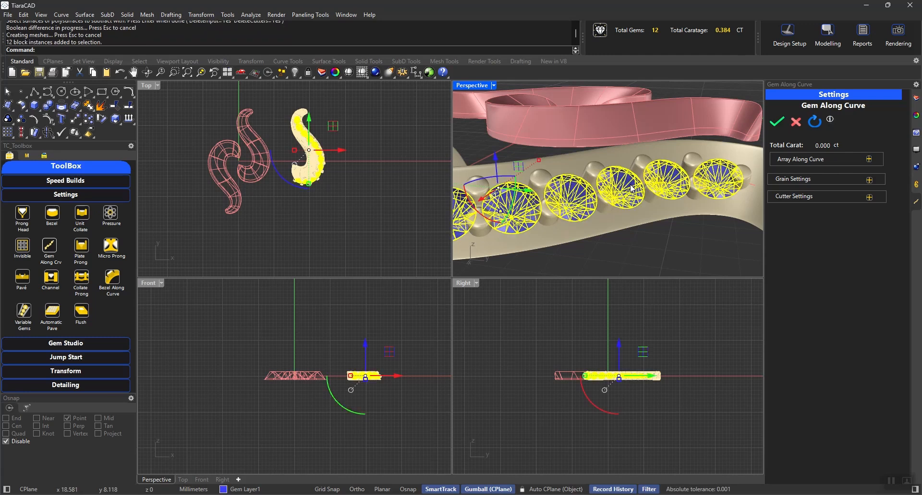
Hide the round gems and inspect the cut seats along the motif's side.
{"action": "key", "text": "ctrl+h"}
{"action": "mouse_move", "coordinate": [586, 178]}
{"action": "right_mouse_down"}
{"action": "mouse_move", "coordinate": [645, 175]}
{"action": "mouse_move", "coordinate": [461, 119]}
{"action": "mouse_move", "coordinate": [469, 171]}
{"action": "mouse_move", "coordinate": [580, 229]}
{"action": "mouse_move", "coordinate": [677, 200]}
{"action": "mouse_move", "coordinate": [650, 178]}
{"action": "mouse_move", "coordinate": [564, 151]}
{"action": "mouse_move", "coordinate": [583, 182]}
{"action": "right_mouse_up"}
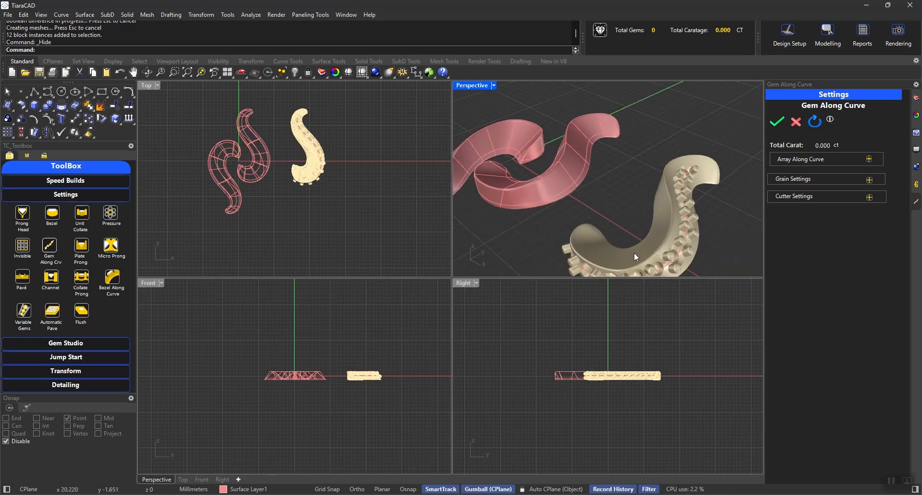
{"action": "right_click_drag", "start_coordinate": [514, 196], "coordinate": [599, 192]}
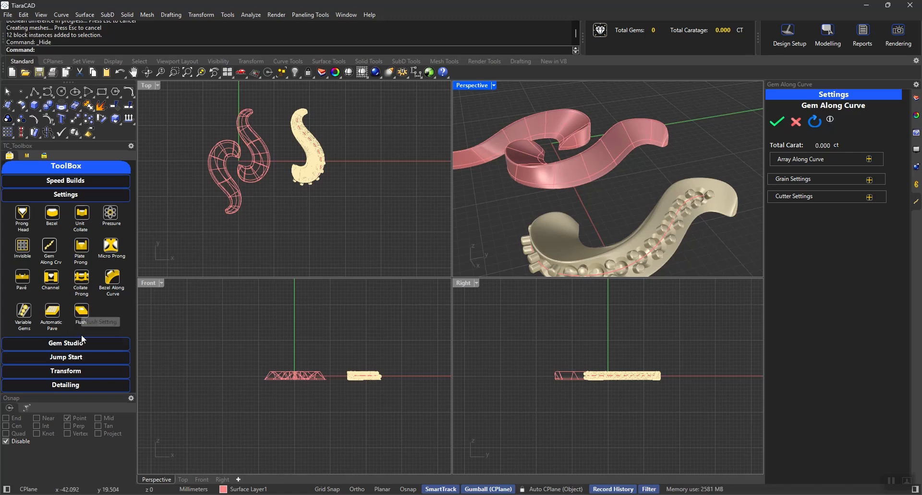
Open the SubD To Surface modifier from the transform tools.
{"action": "left_click", "coordinate": [50, 196]}
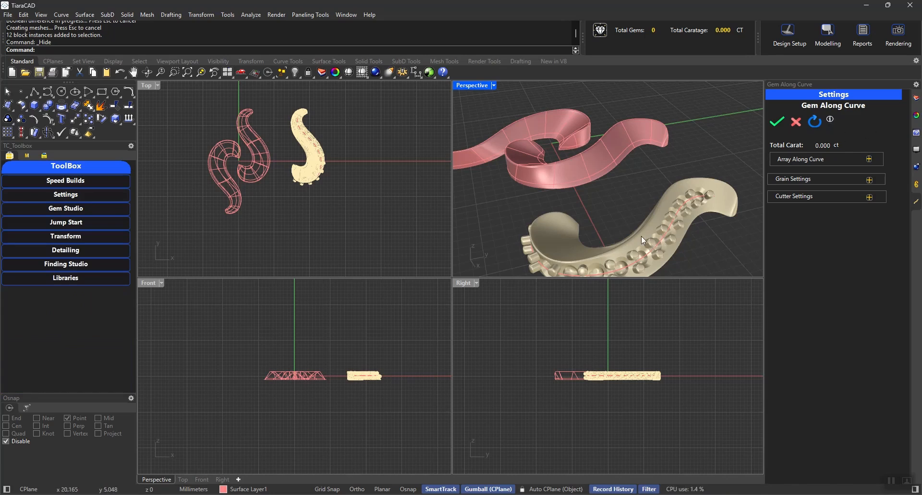
{"action": "left_click", "coordinate": [58, 237]}
{"action": "left_click", "coordinate": [63, 262]}
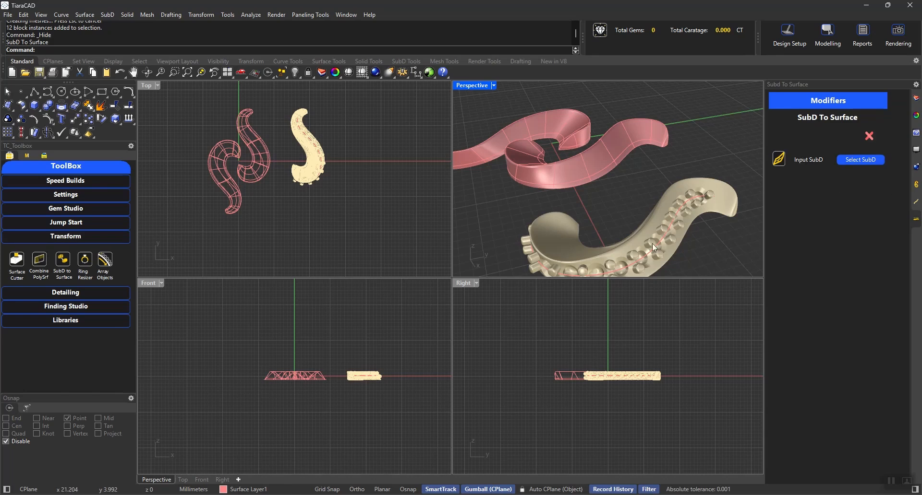
Open the Motifs library and browse through its available motif designs.
{"action": "right_click_drag", "start_coordinate": [652, 243], "coordinate": [678, 215]}
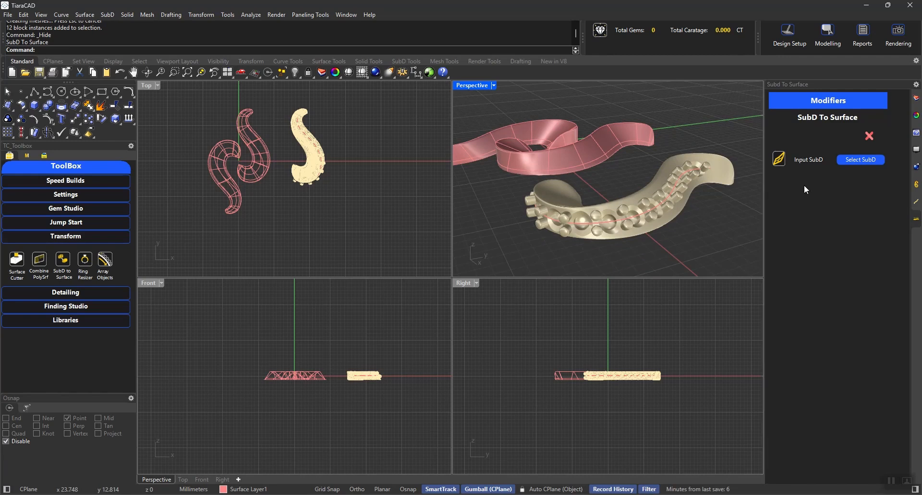
{"action": "left_click", "coordinate": [915, 185]}
{"action": "left_click_drag", "start_coordinate": [894, 196], "coordinate": [892, 270]}
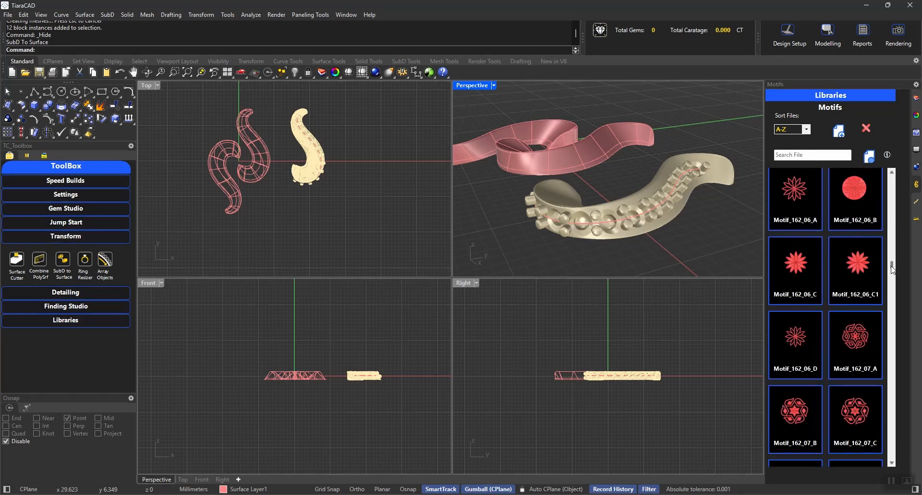